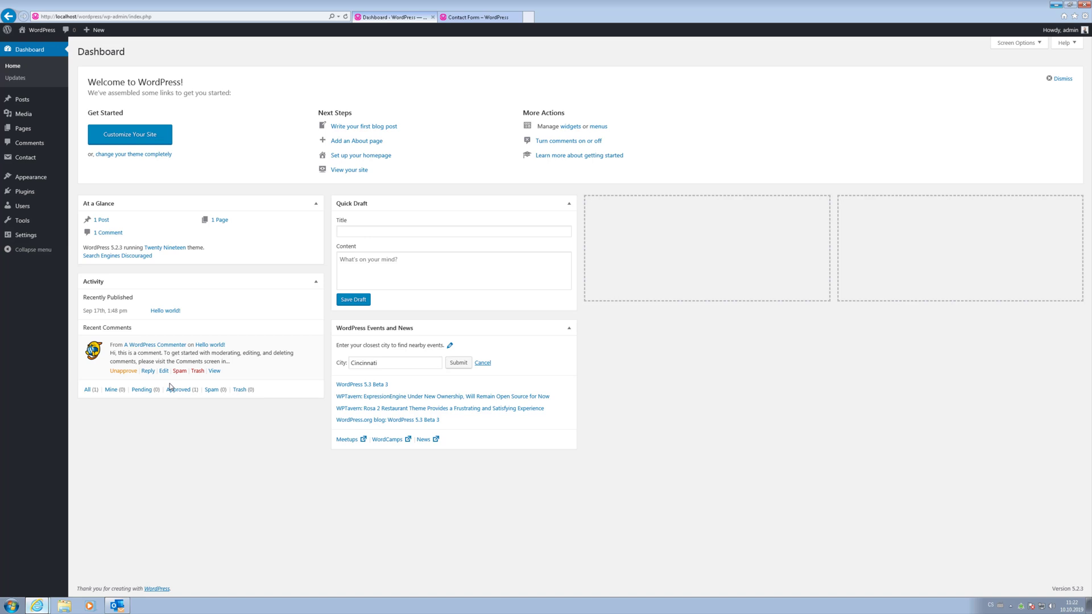
# Open Contact form 1, preview its live Contact Form page, then go back to its editor.
pyautogui.moveTo(25, 162)
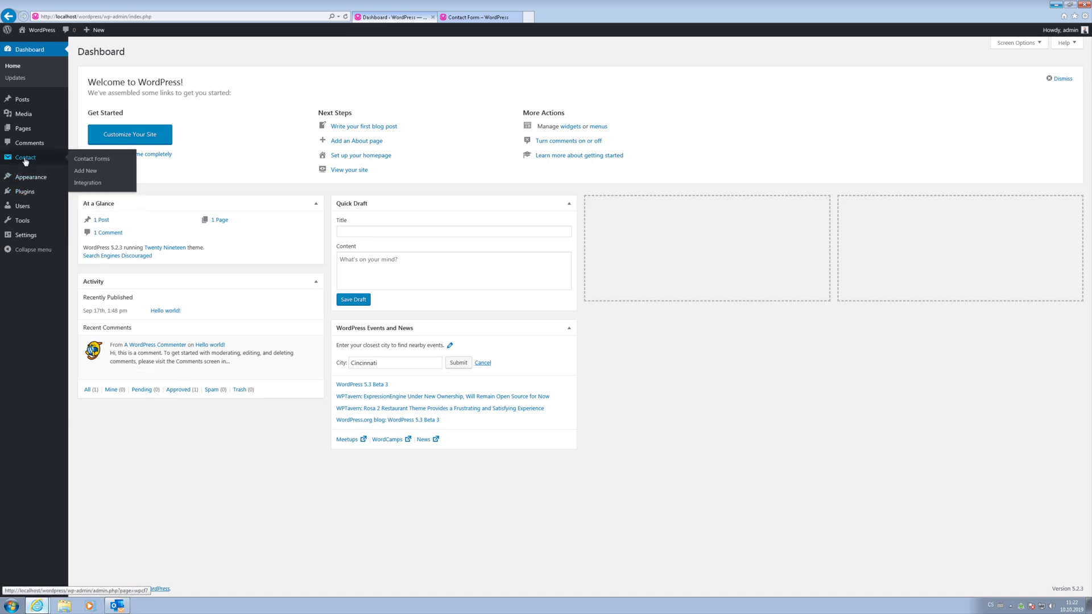
pyautogui.click(37, 163)
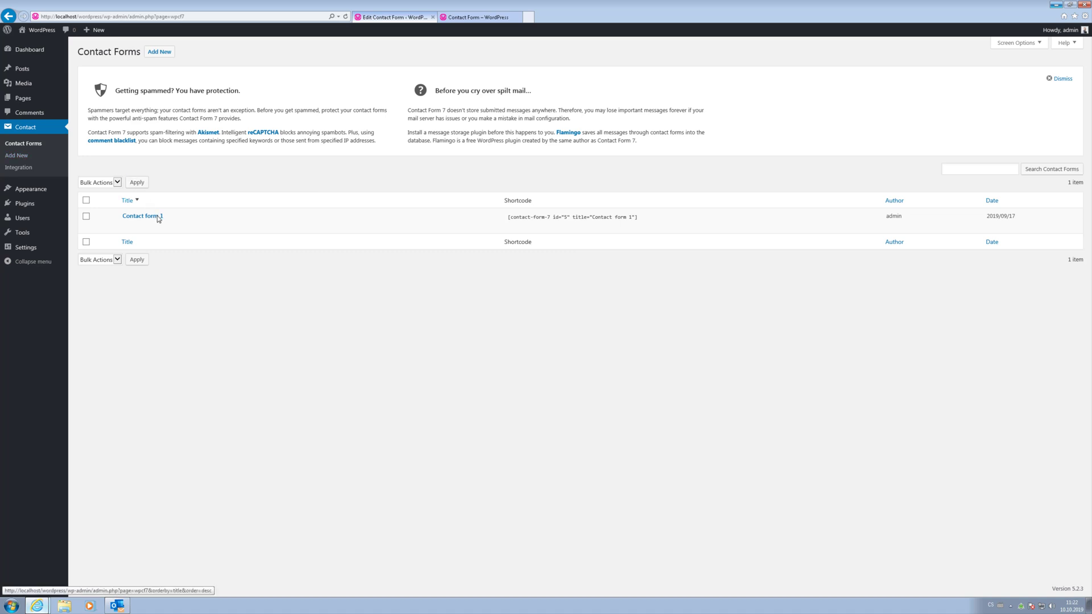
pyautogui.click(158, 217)
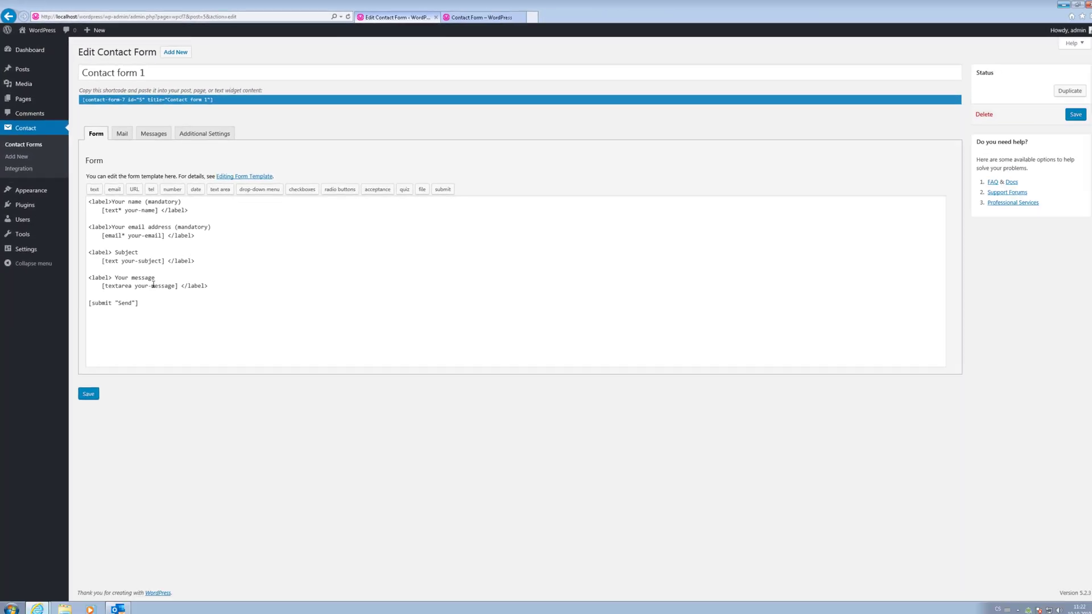
pyautogui.click(468, 17)
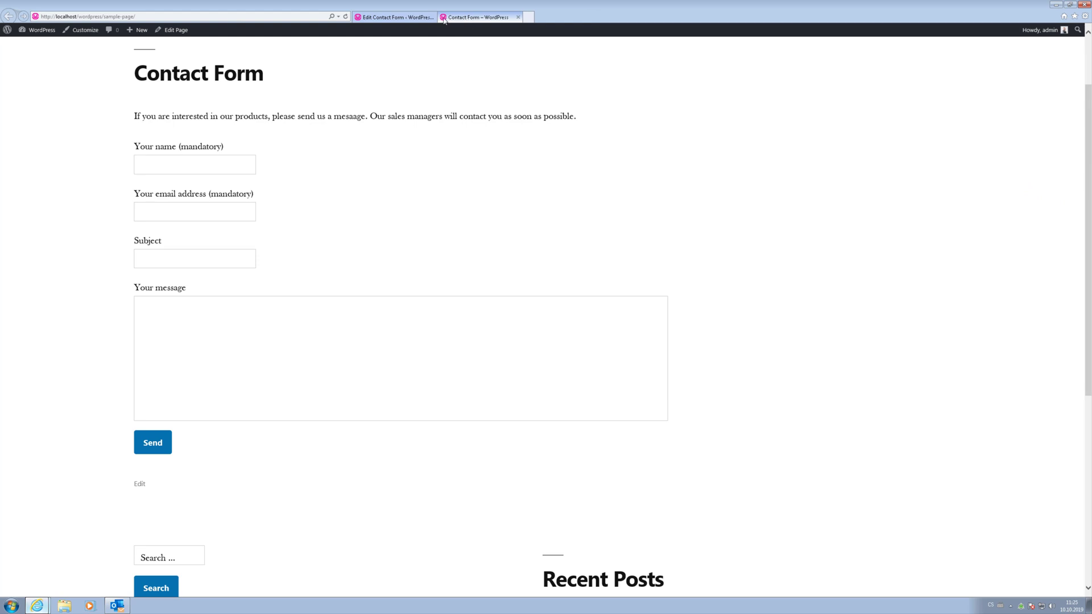
pyautogui.click(372, 17)
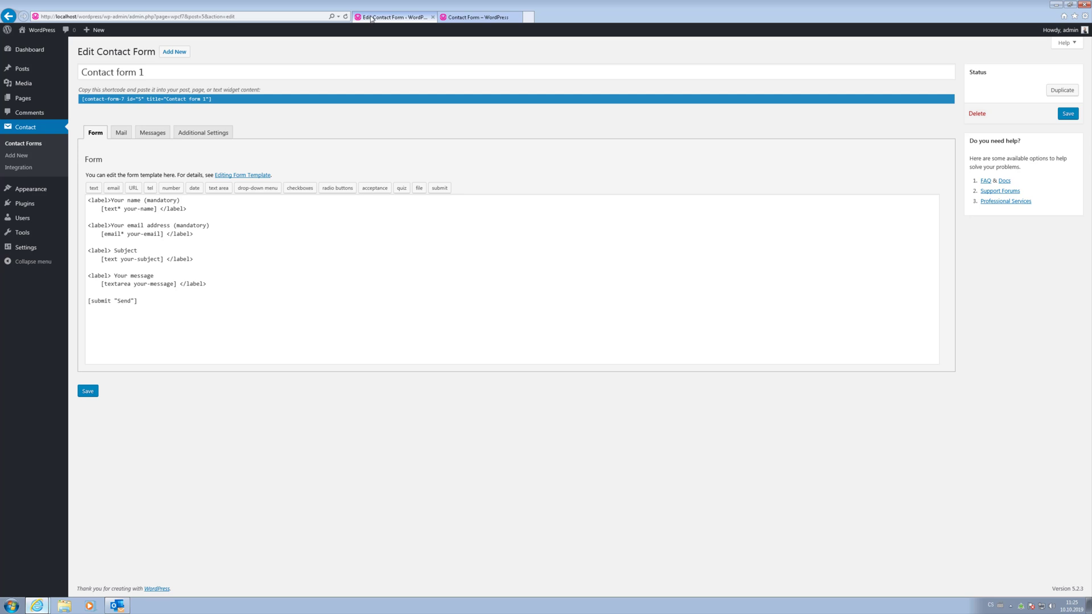
# Search Add Plugins for 'eway-crm' and install eWay-CRM Extension for Contact Form 7.
pyautogui.click(35, 204)
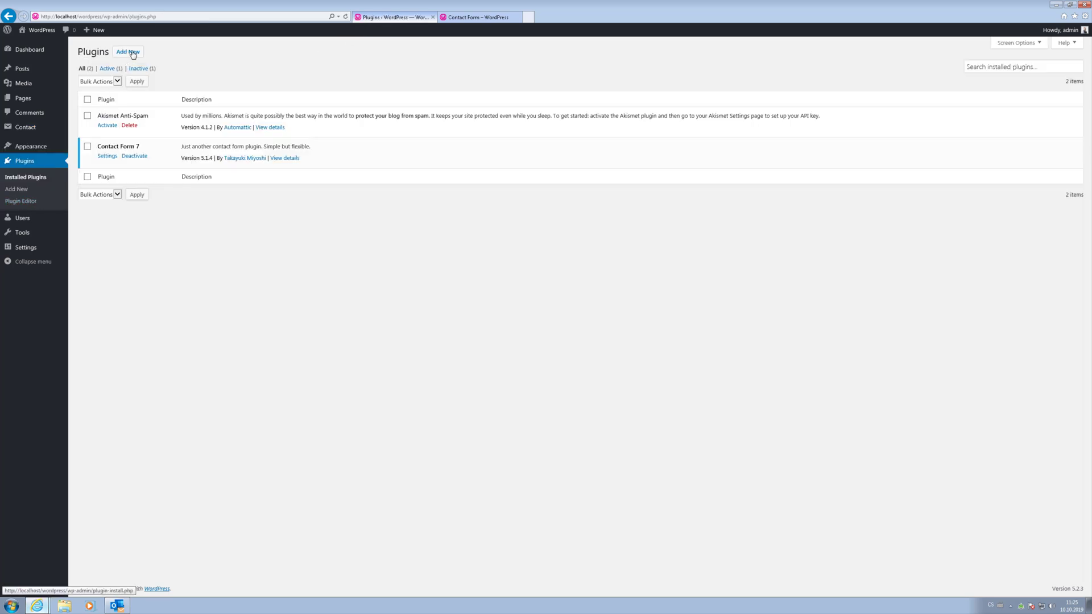
pyautogui.click(132, 52)
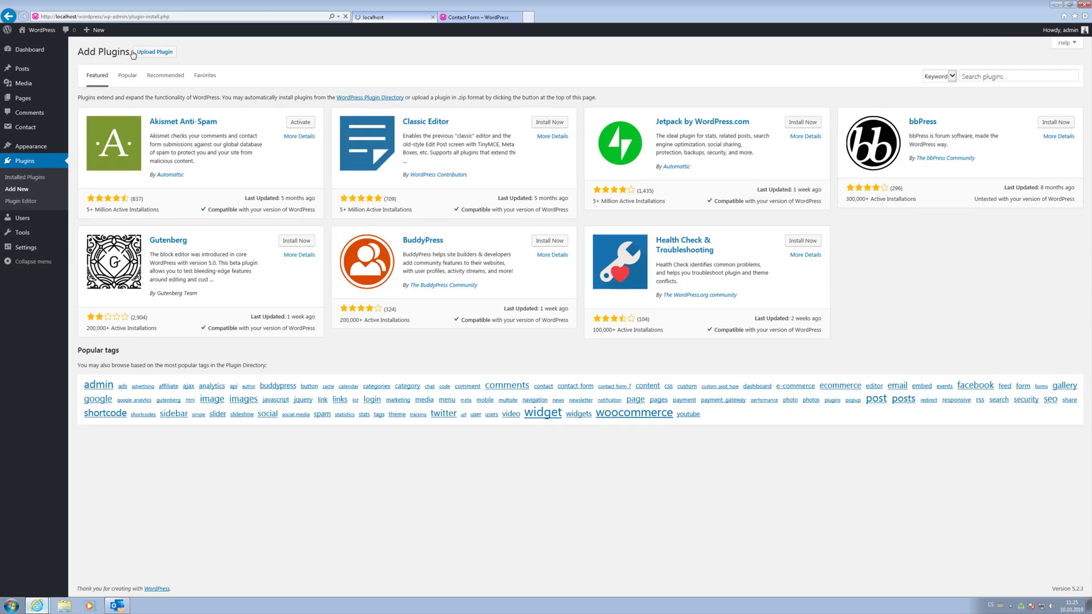
pyautogui.click(1003, 78)
pyautogui.write('eway')
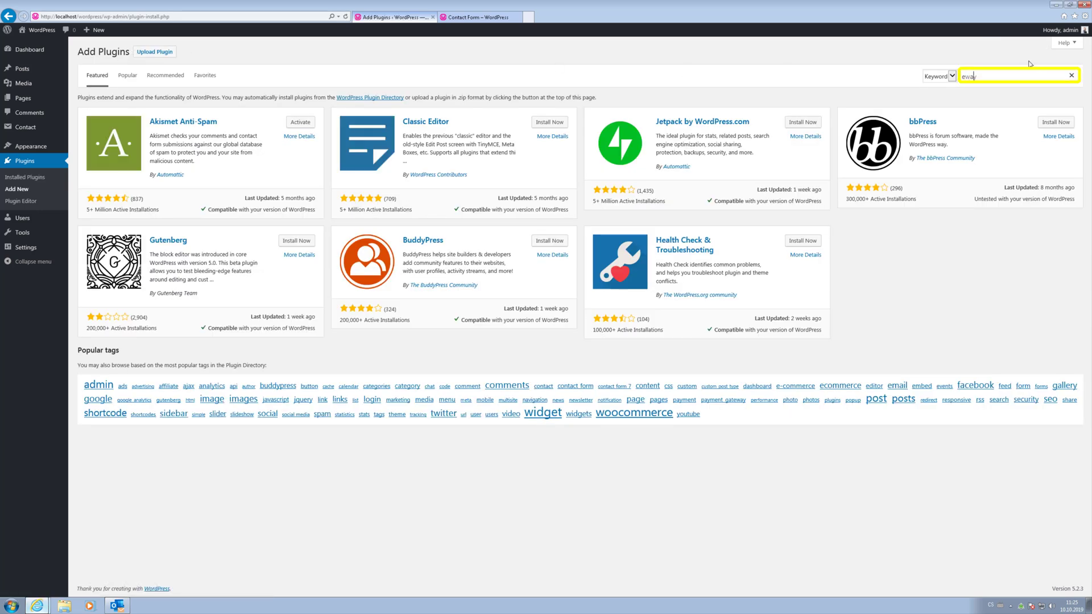
pyautogui.write('-crm')
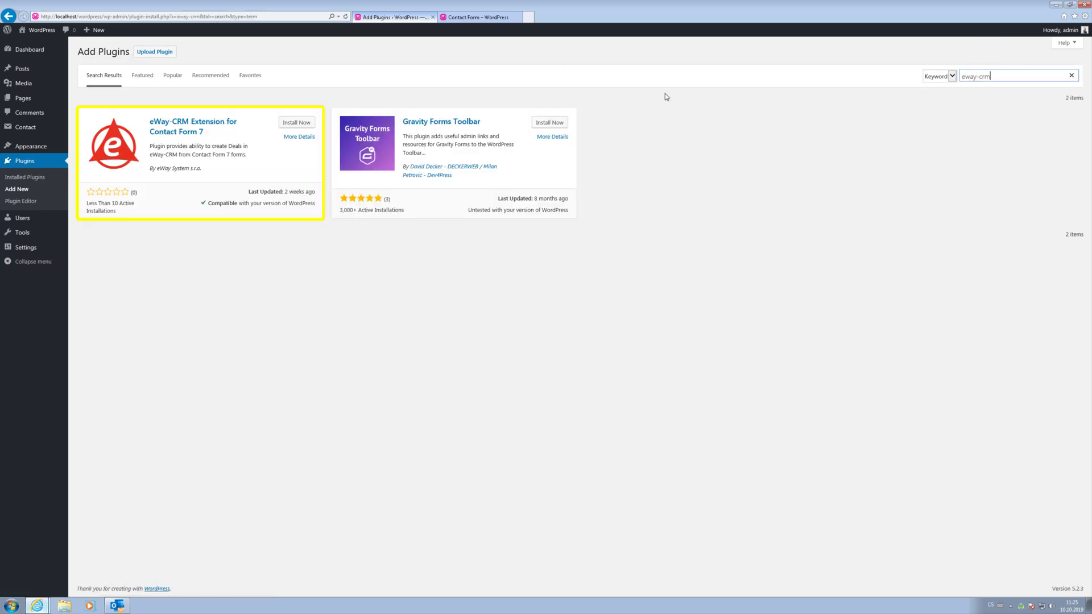
pyautogui.click(308, 125)
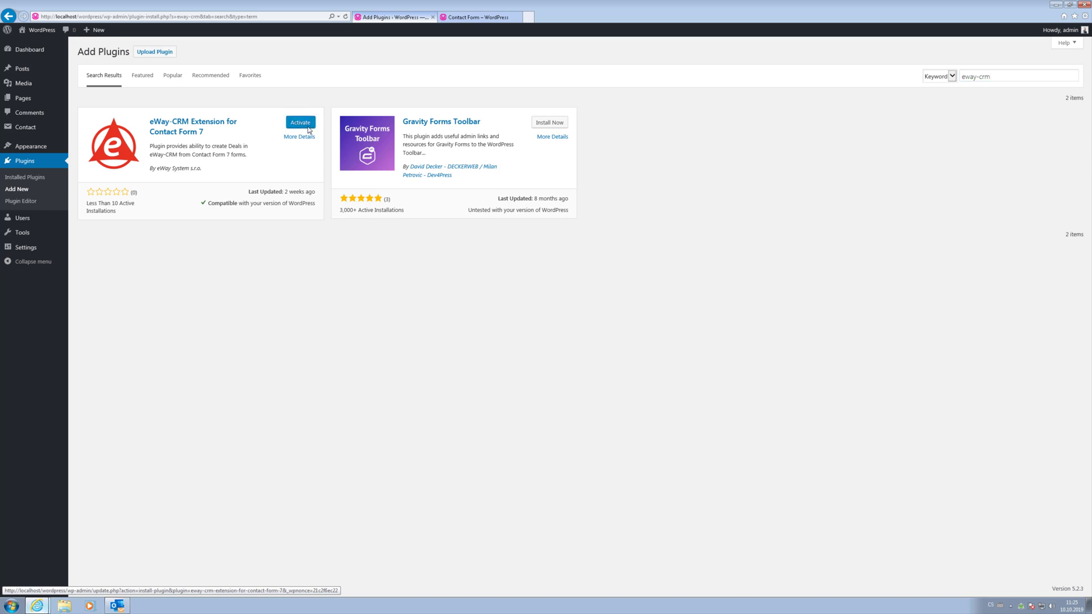
# Activate the plugin and log in with the trial eWay-CRM web service URL, username and password.
pyautogui.click(310, 125)
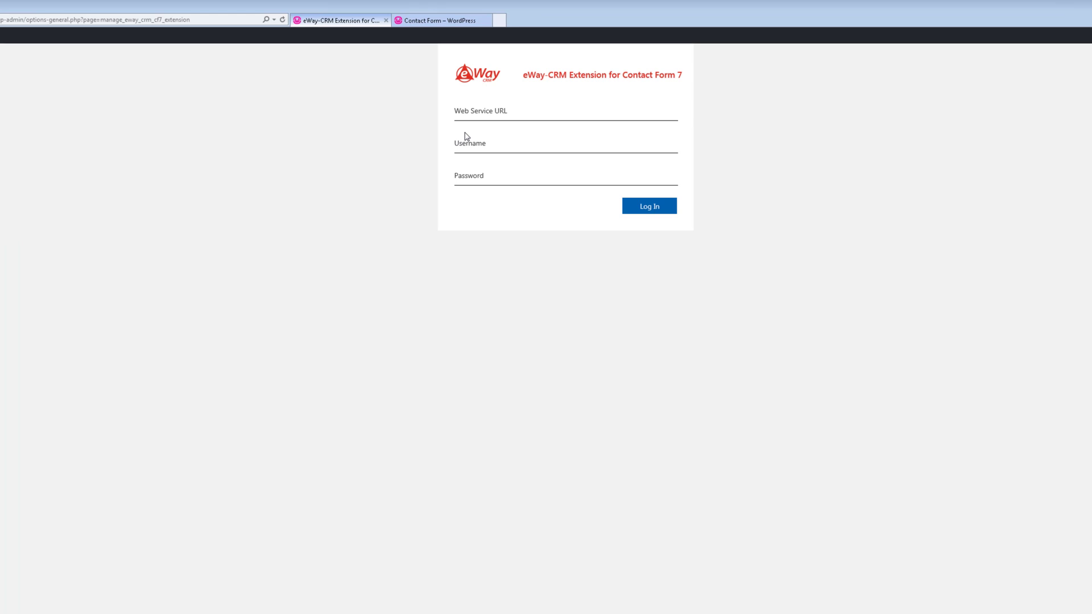
pyautogui.click(542, 96)
pyautogui.write('https://trial.eway-crm.com/3431')
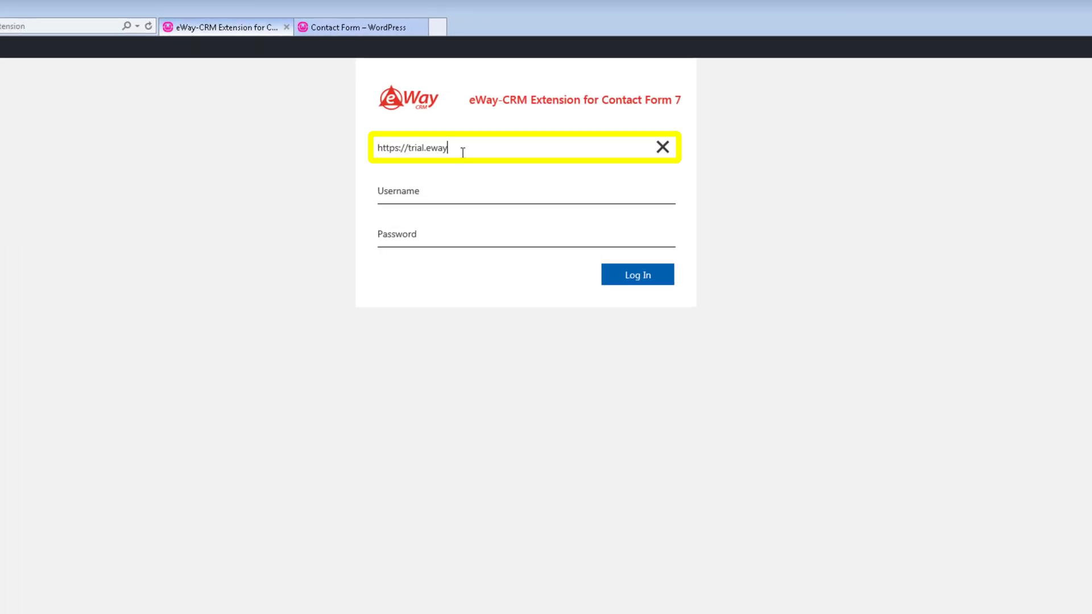
pyautogui.press('Tab')
pyautogui.write('7')
pyautogui.press('Tab')
pyautogui.write('user3')
pyautogui.press('Tab')
pyautogui.write('********')
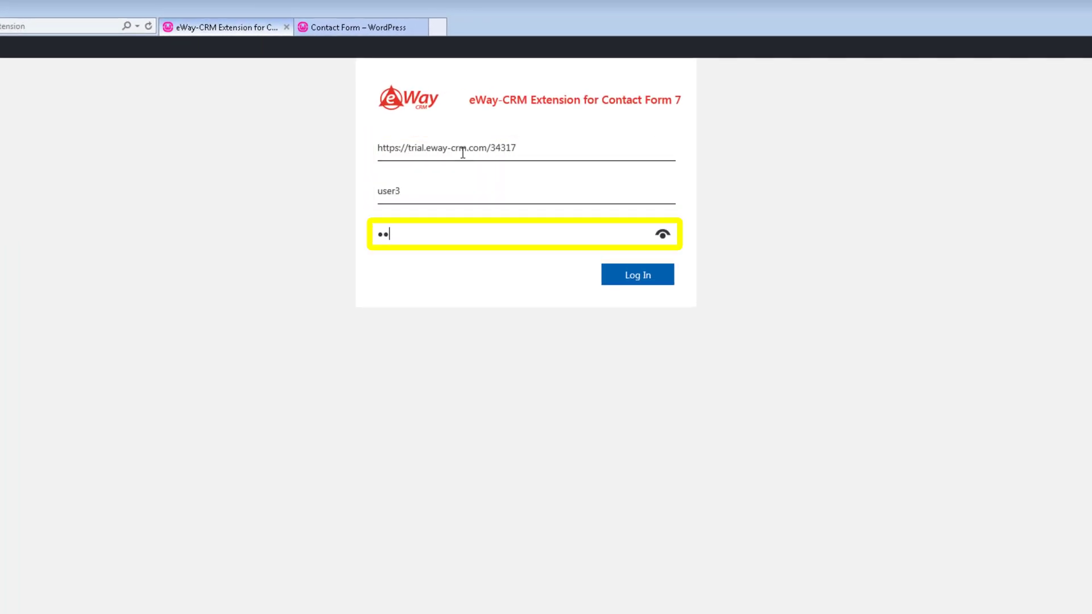
pyautogui.click(645, 275)
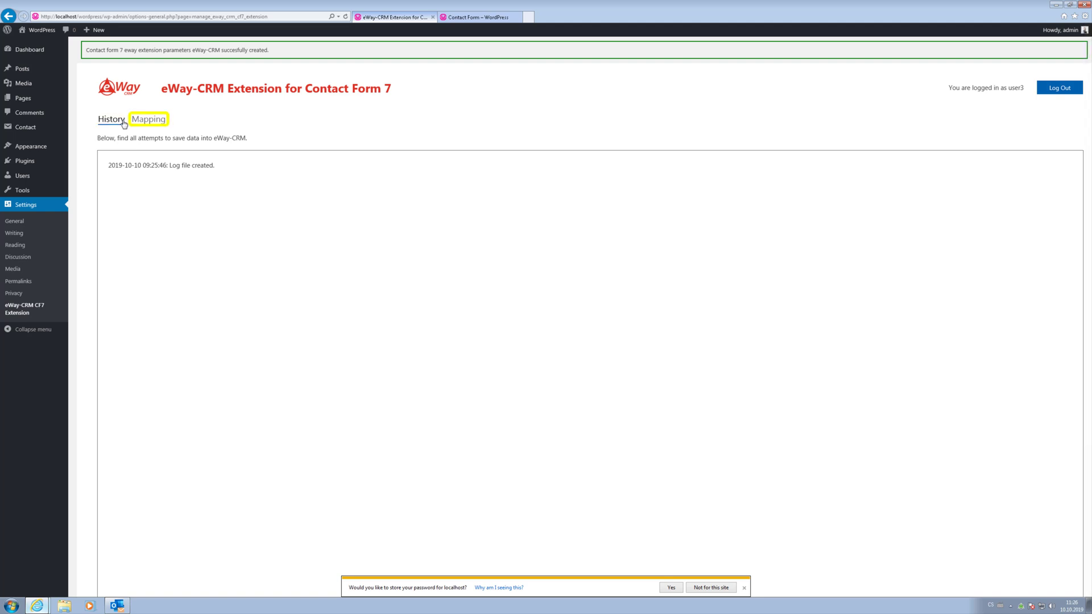
# Show the Mapping tab: your-email→Email, your-subject→FileAs, your-message→Note.
pyautogui.click(166, 126)
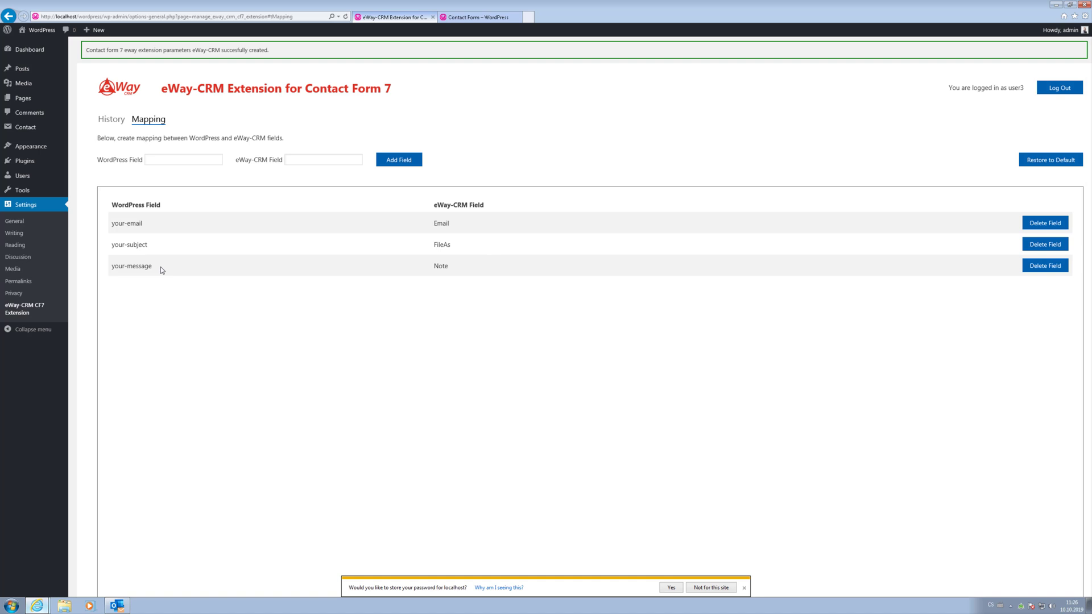
# Copy the your-name tag from Contact form 1's template, then return to the eWay-CRM CF7 Extension settings.
pyautogui.moveTo(33, 130)
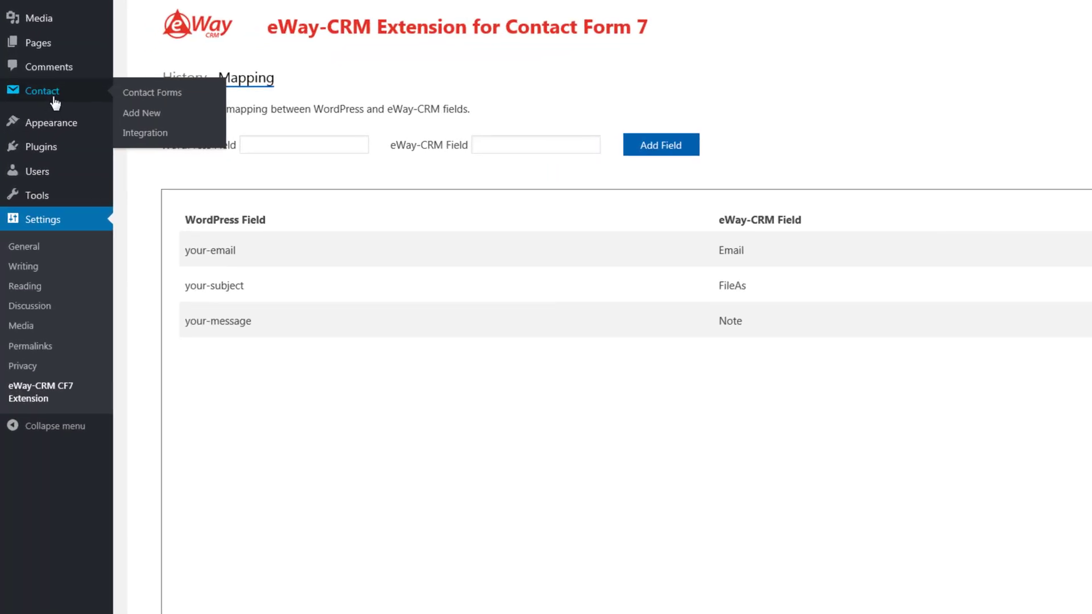
pyautogui.click(55, 103)
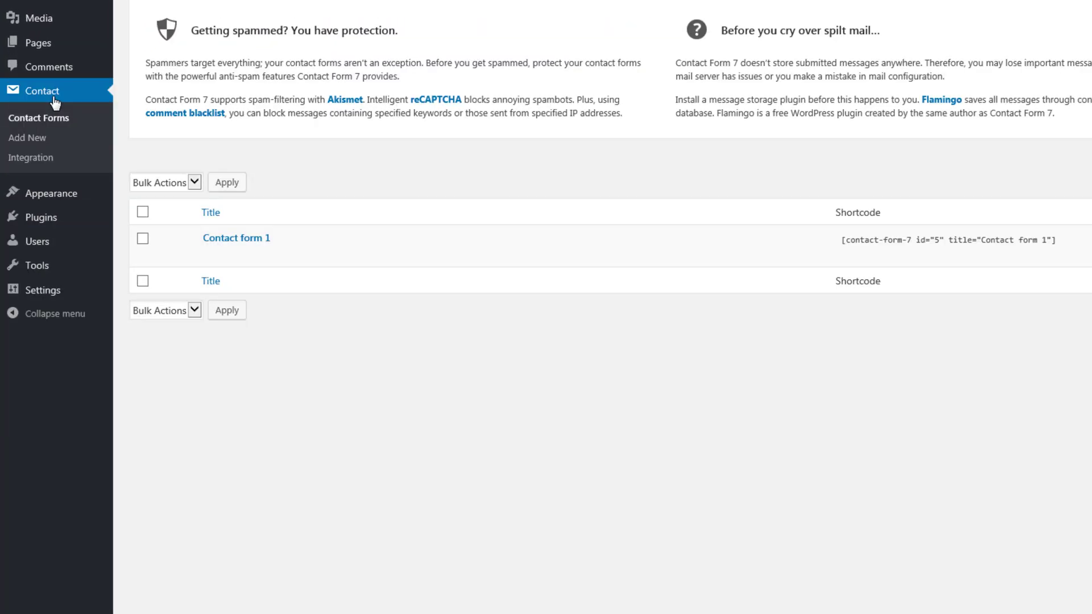
pyautogui.click(246, 244)
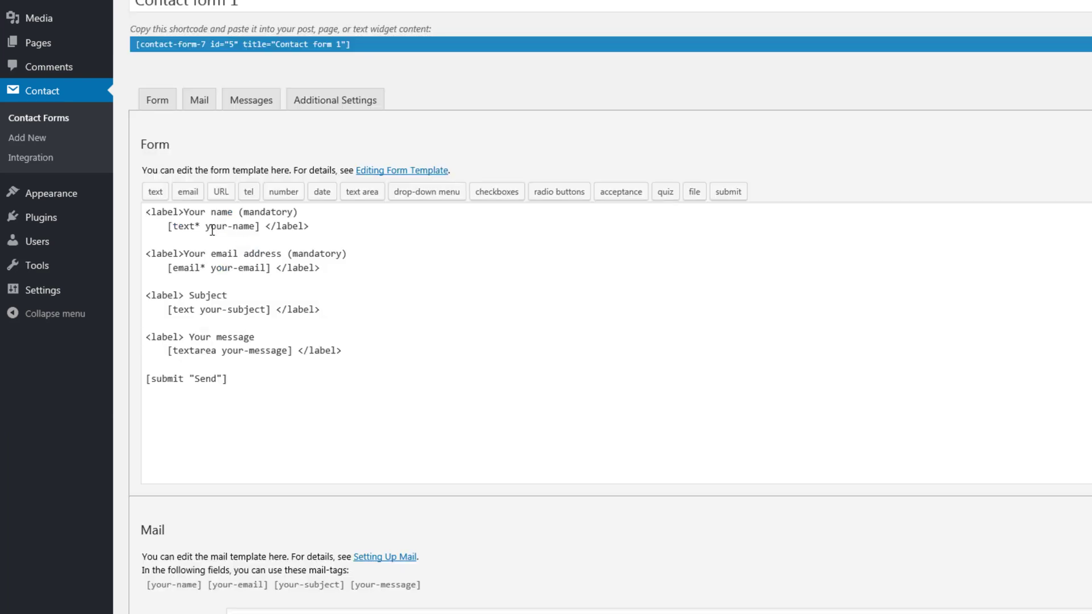
pyautogui.moveTo(247, 230); pyautogui.dragTo(252, 228)
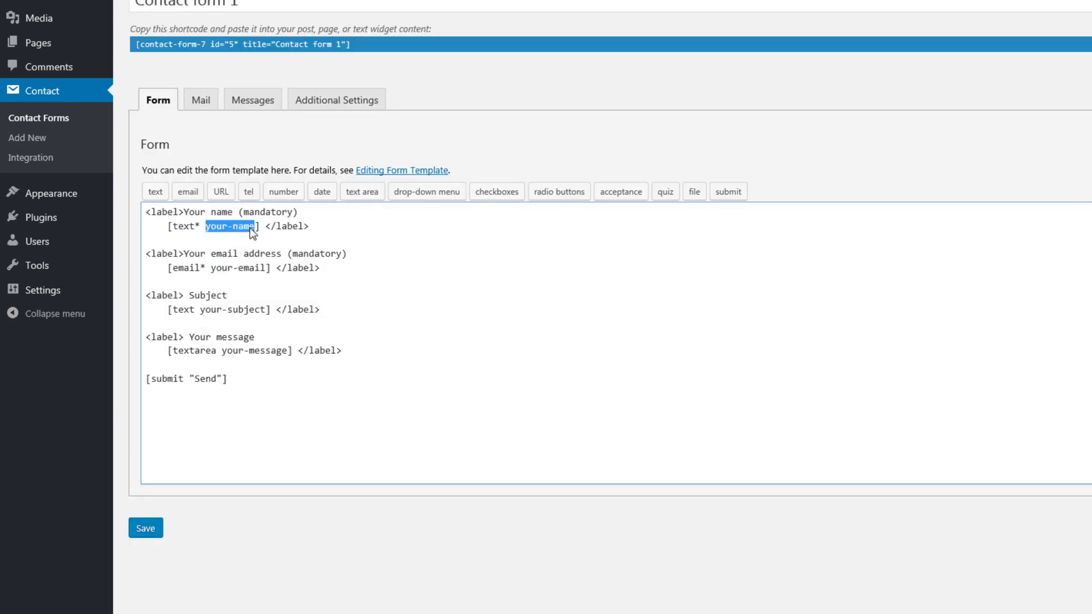
pyautogui.rightClick(242, 228)
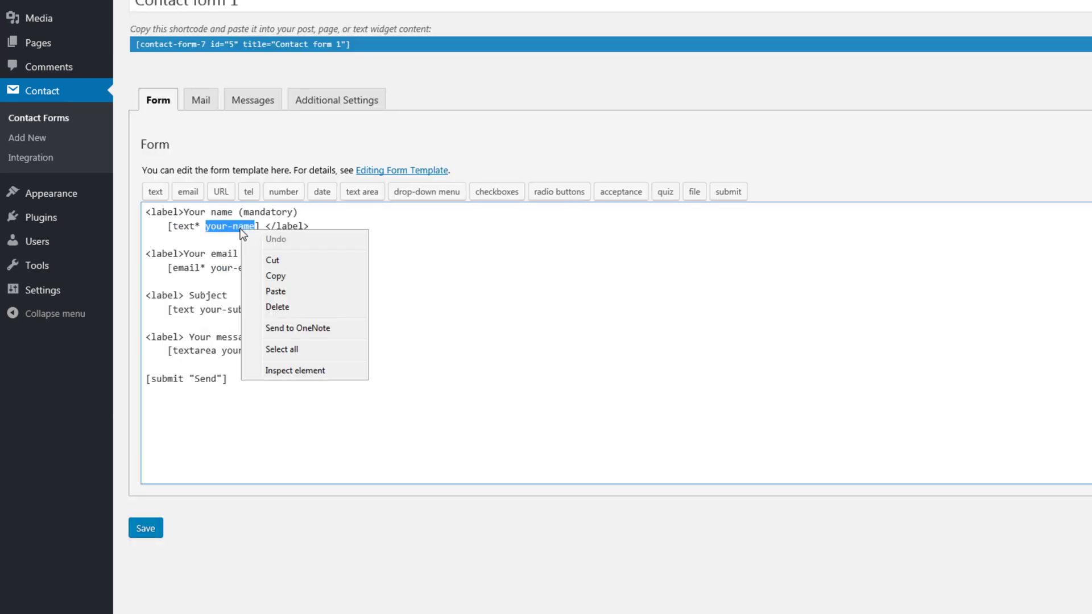
pyautogui.click(306, 278)
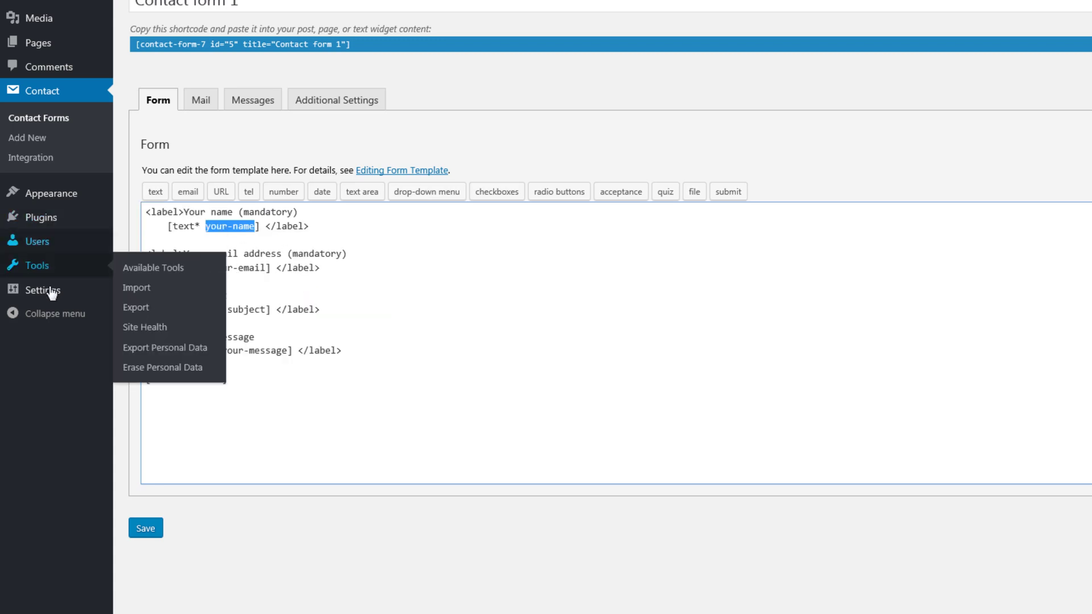
pyautogui.moveTo(52, 293)
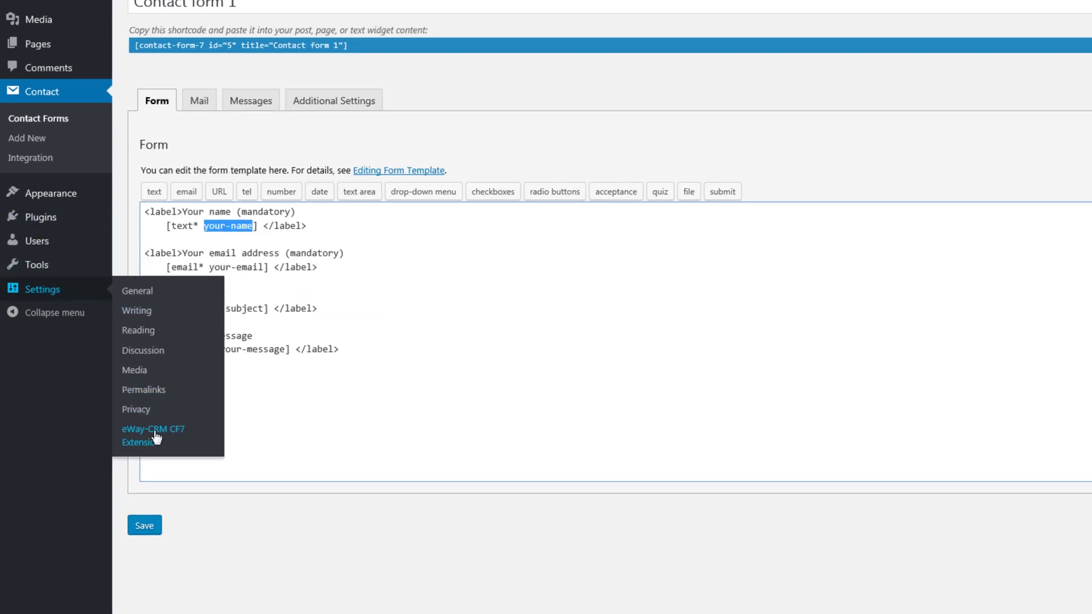
pyautogui.click(155, 436)
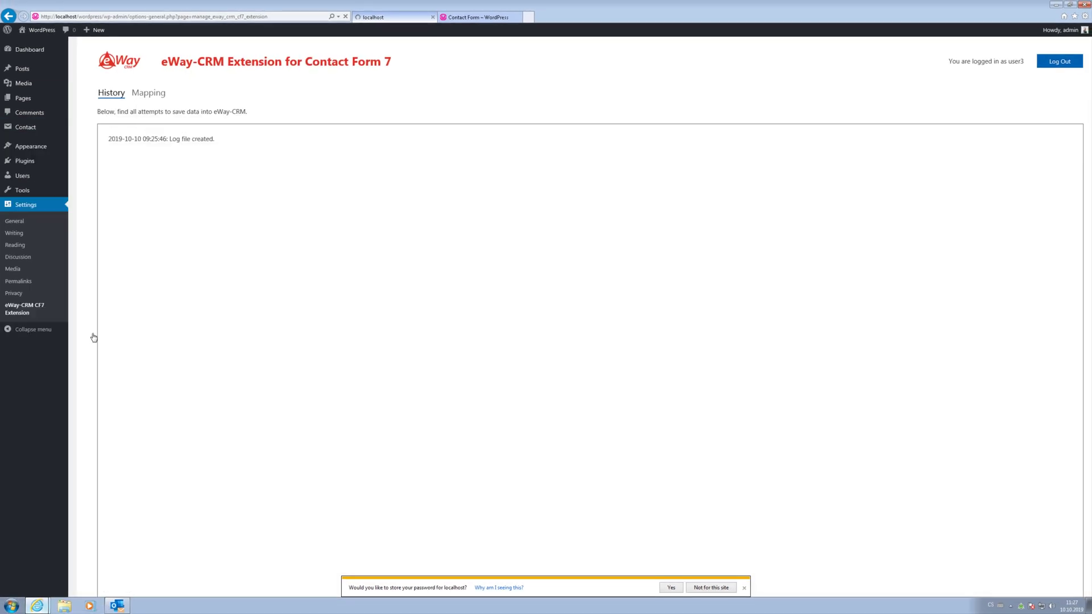
# Add a mapping from WordPress field your-name to eWay-CRM field ContactPerson.
pyautogui.click(154, 100)
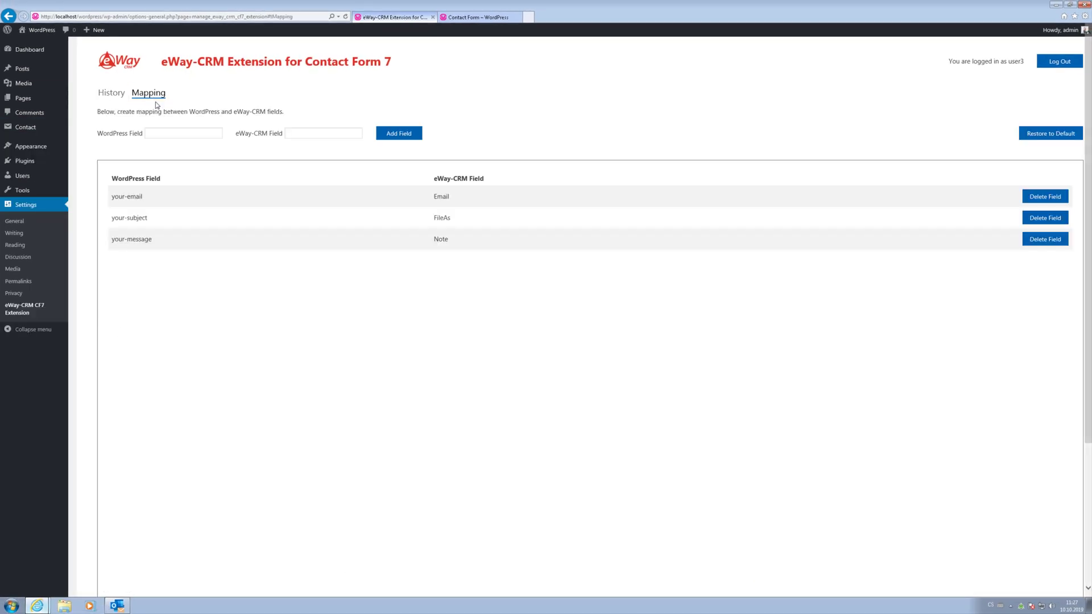
pyautogui.click(163, 133)
pyautogui.rightClick(162, 134)
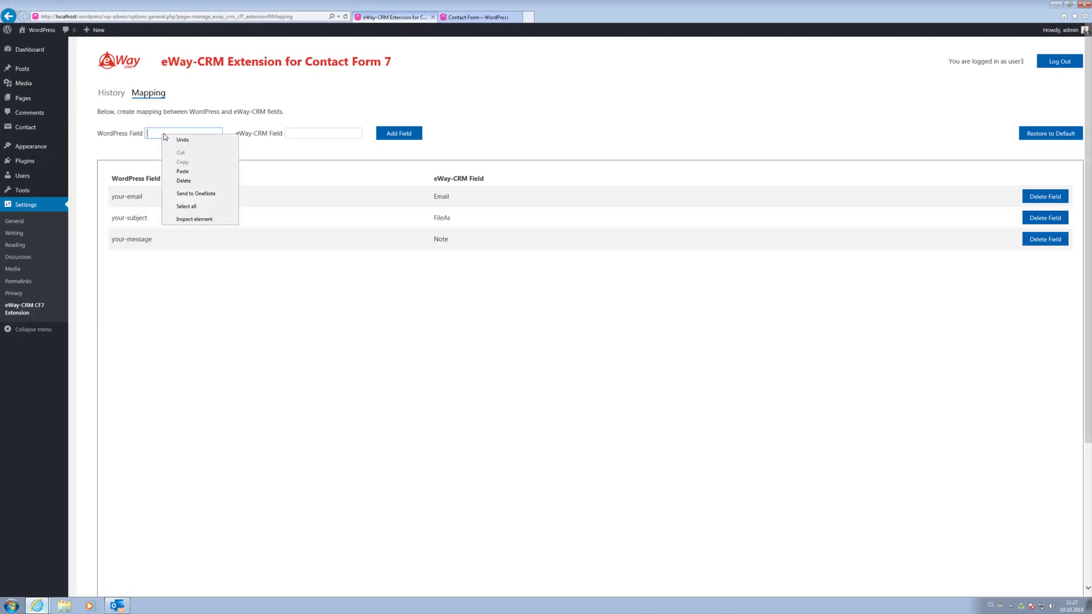
pyautogui.click(199, 170)
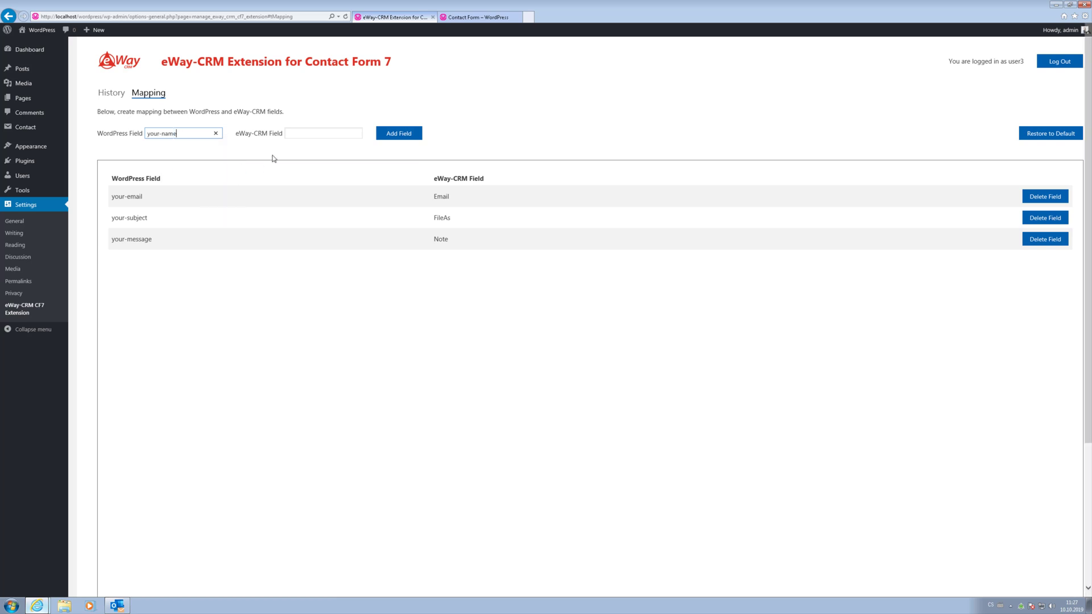
pyautogui.click(288, 136)
pyautogui.write('ContactPerson')
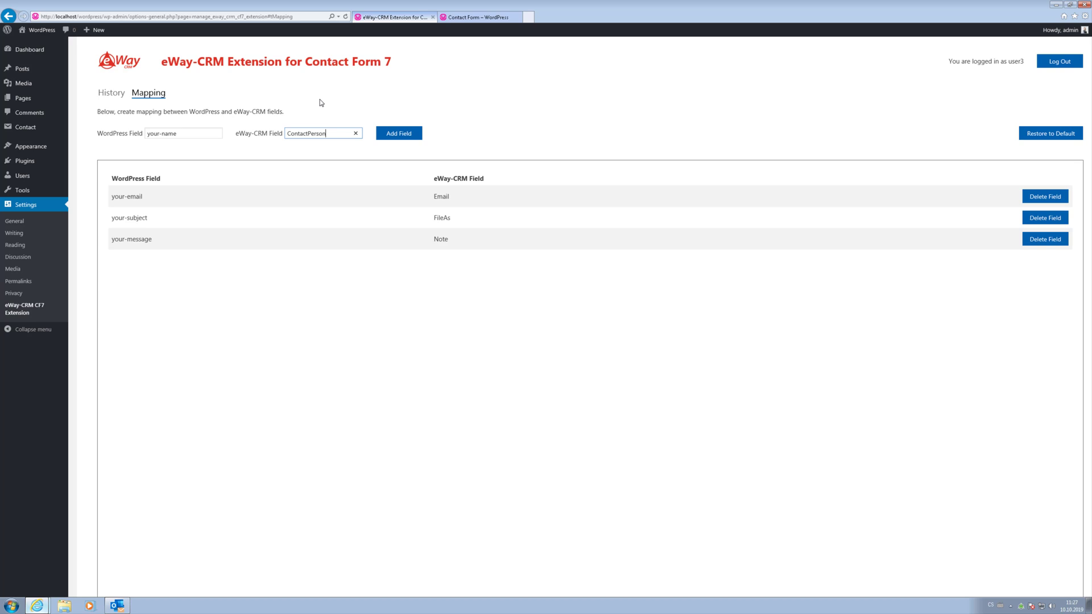
pyautogui.click(414, 140)
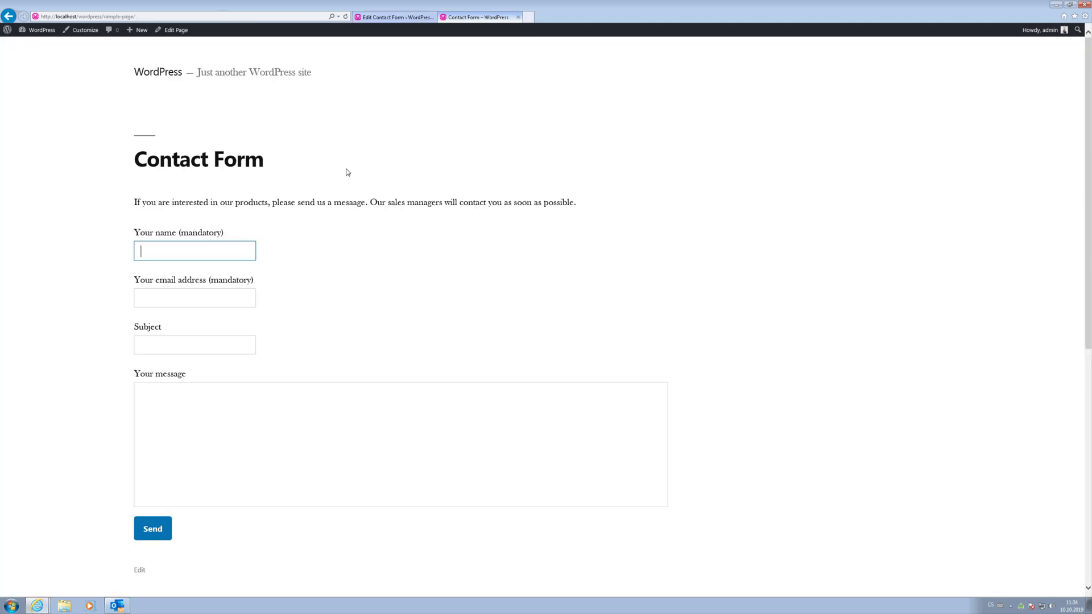
# Send the form with the sender's name and e-mail, subject 'I want eWay-CRM', message 'Please call me'.
pyautogui.press('Tab')
pyautogui.click(199, 343)
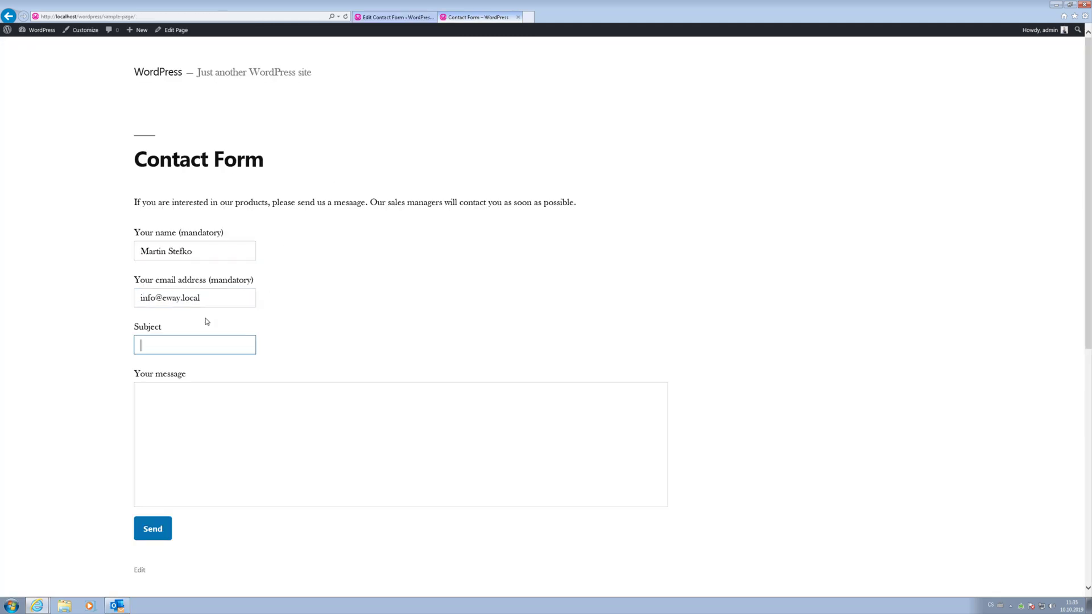
pyautogui.write('I want eWay-CRM')
pyautogui.press('Tab')
pyautogui.write('Please call ')
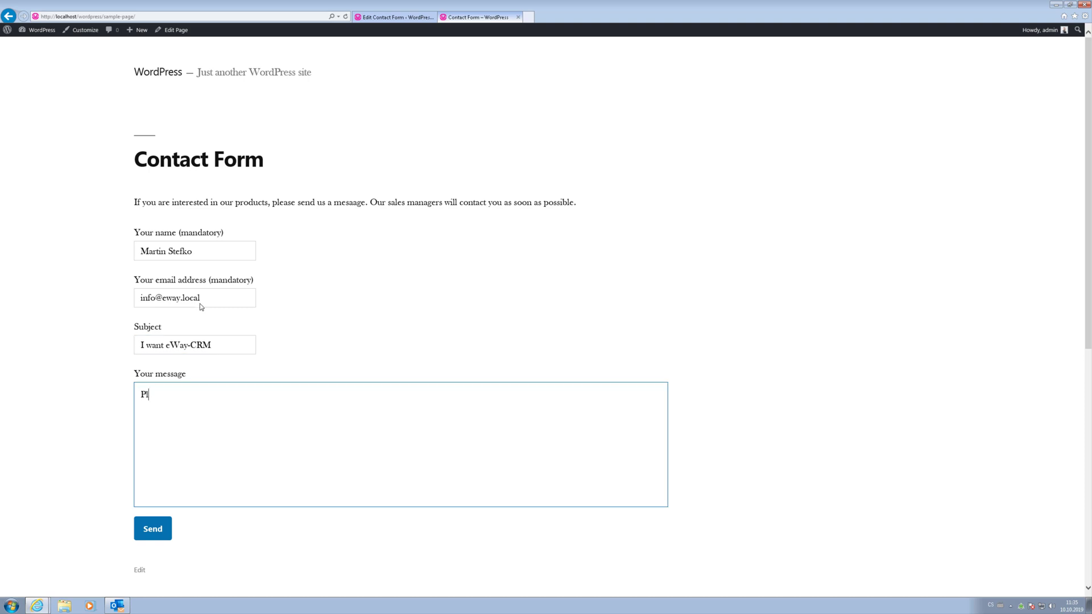
pyautogui.write('me.')
pyautogui.click(169, 538)
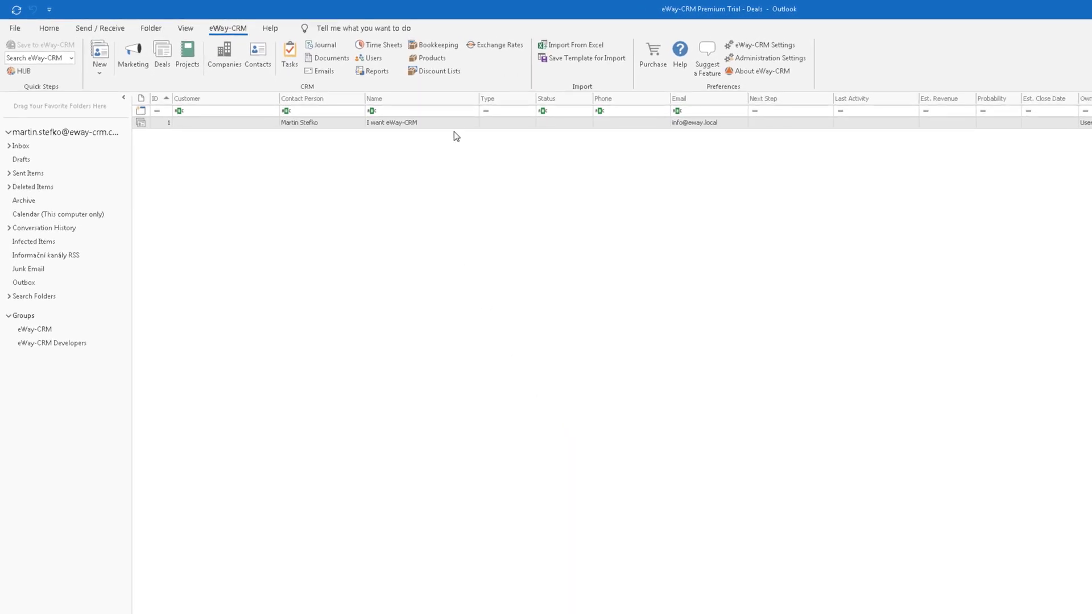
# Open the 'I want eWay-CRM' deal from the eWay-CRM Deals list.
pyautogui.doubleClick(456, 125)
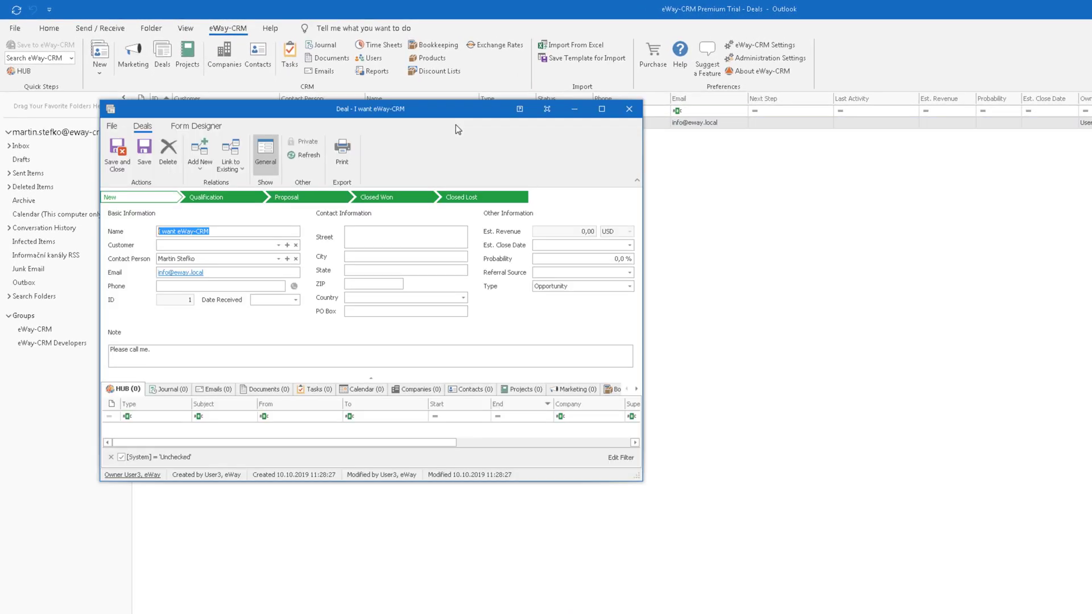